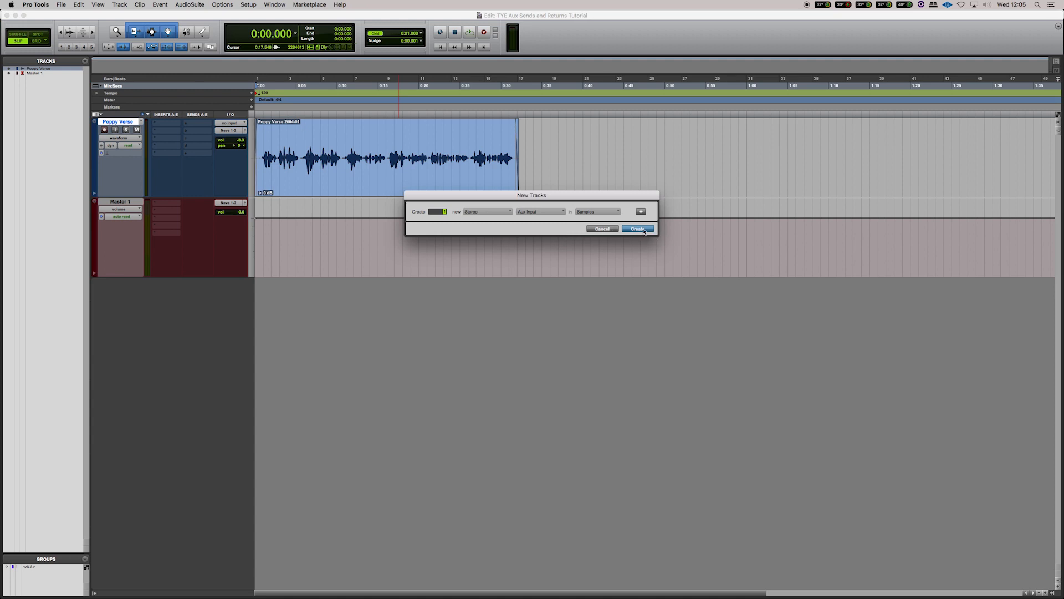
Step: Create a new stereo Aux Input track with a Samples time base and name it Reverb
left_click(637, 228)
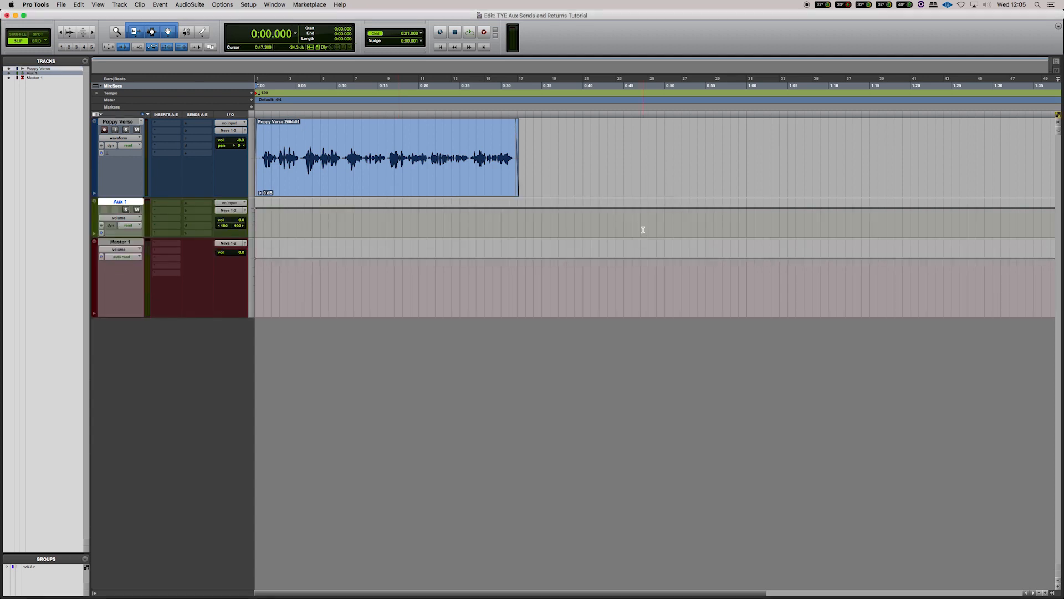
double_click(125, 202)
type("Reverb")
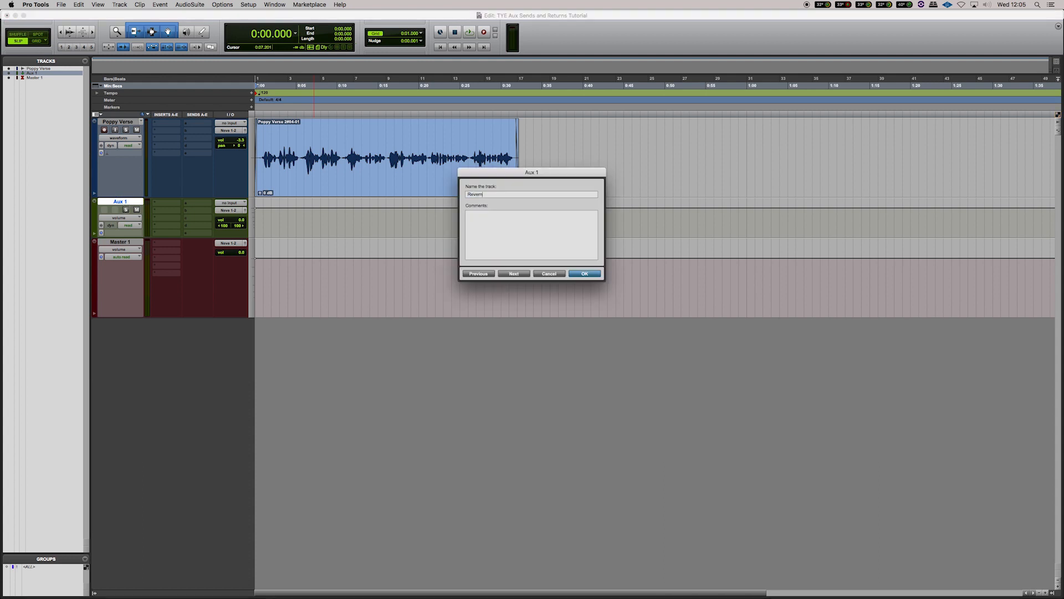
key("Return")
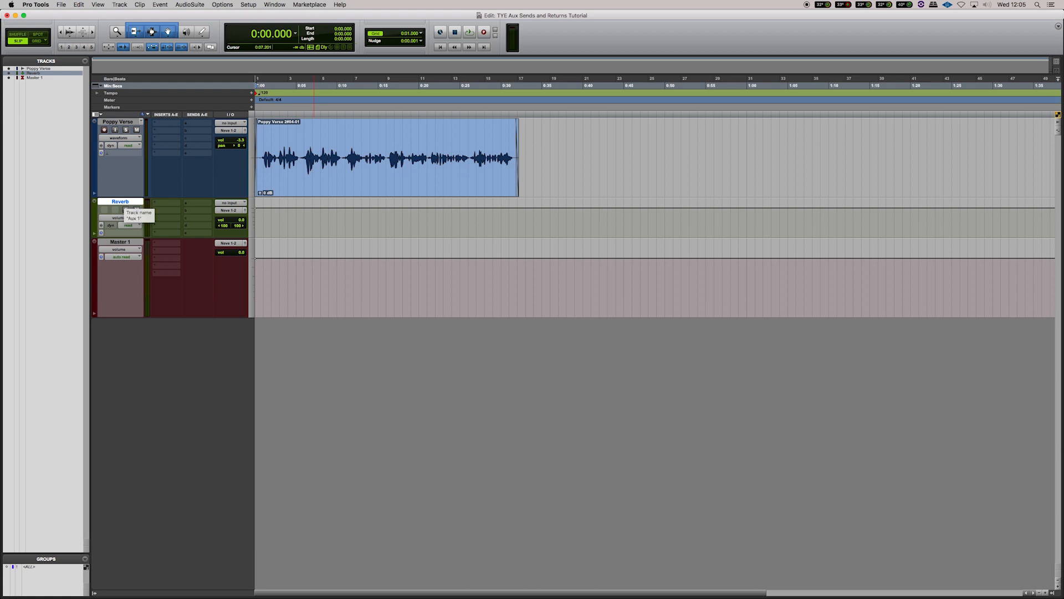
Step: Set the Reverb track's input to stereo Bus 5-6 and rename that bus Reverb
left_click(234, 203)
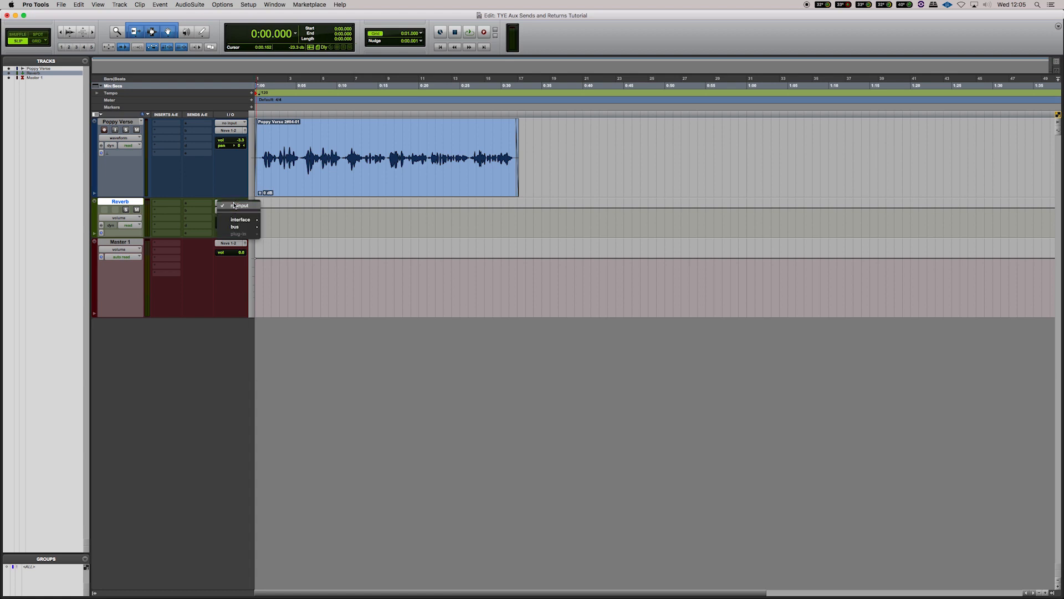
mouse_move(237, 227)
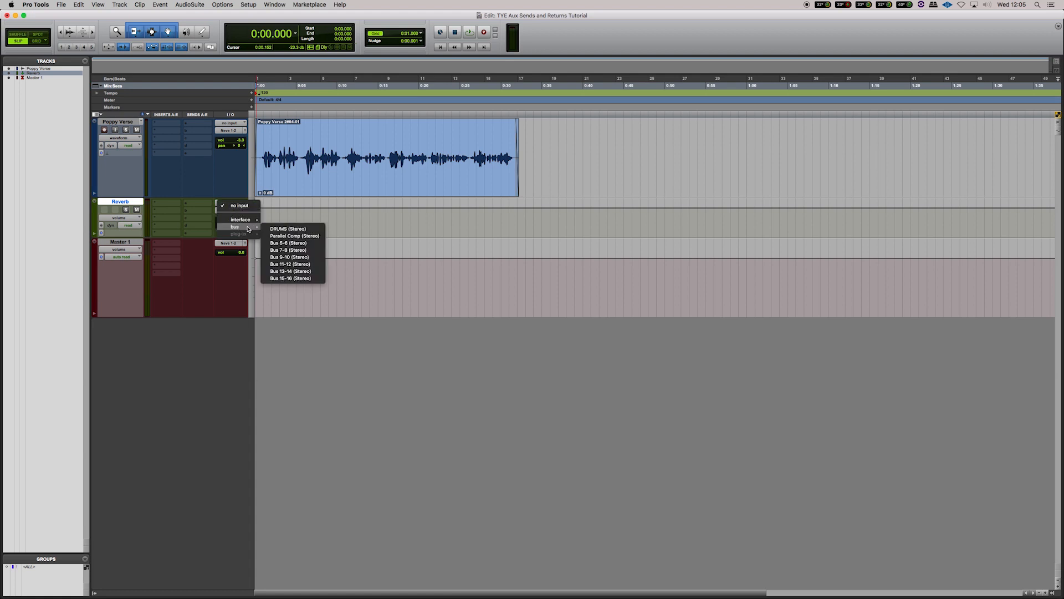
left_click(314, 244)
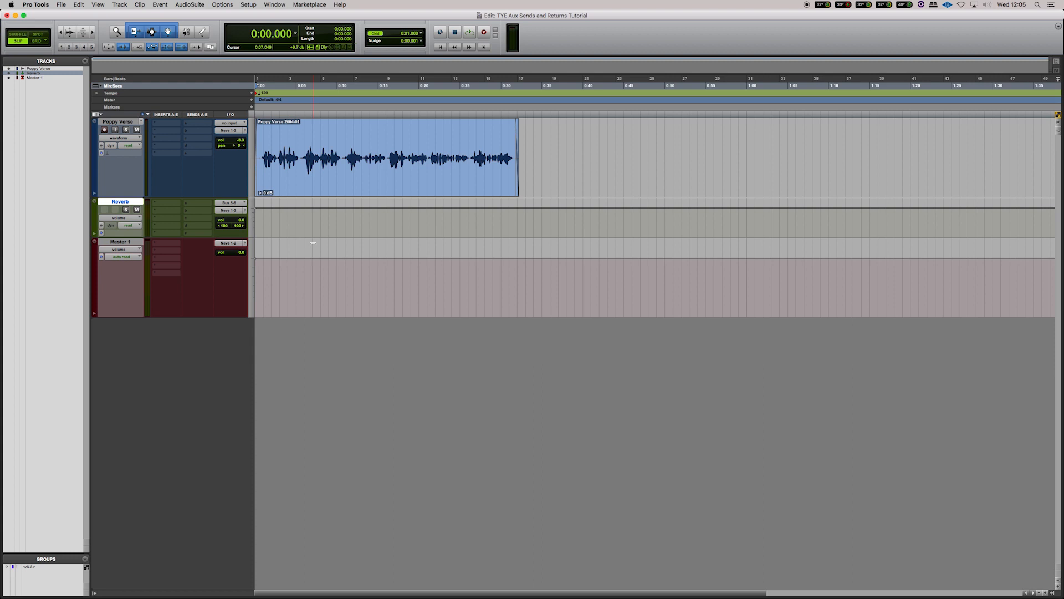
right_click(226, 205)
left_click(261, 221)
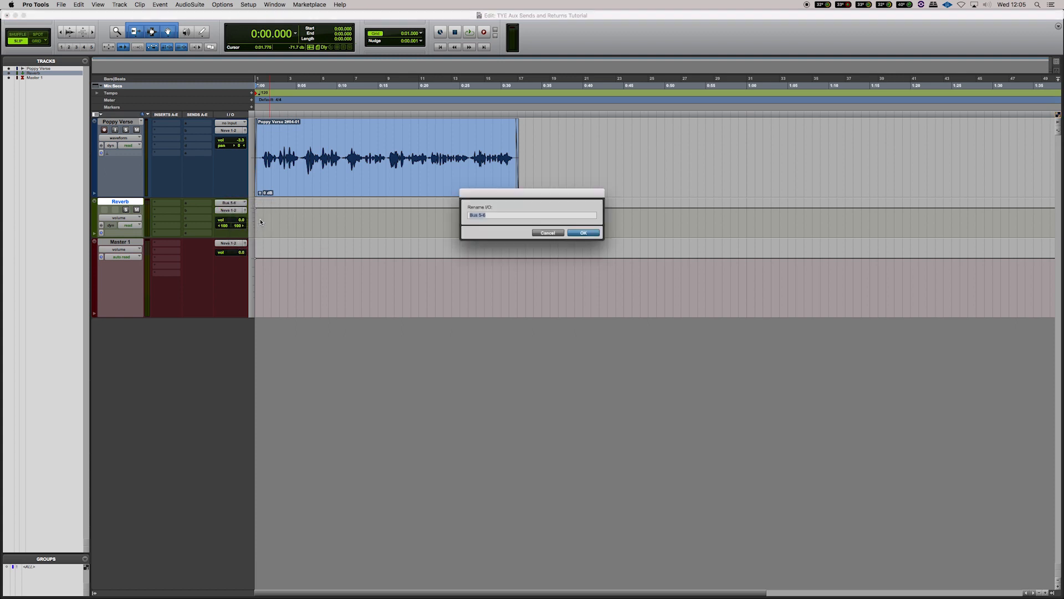
type("Reverb")
key("Return")
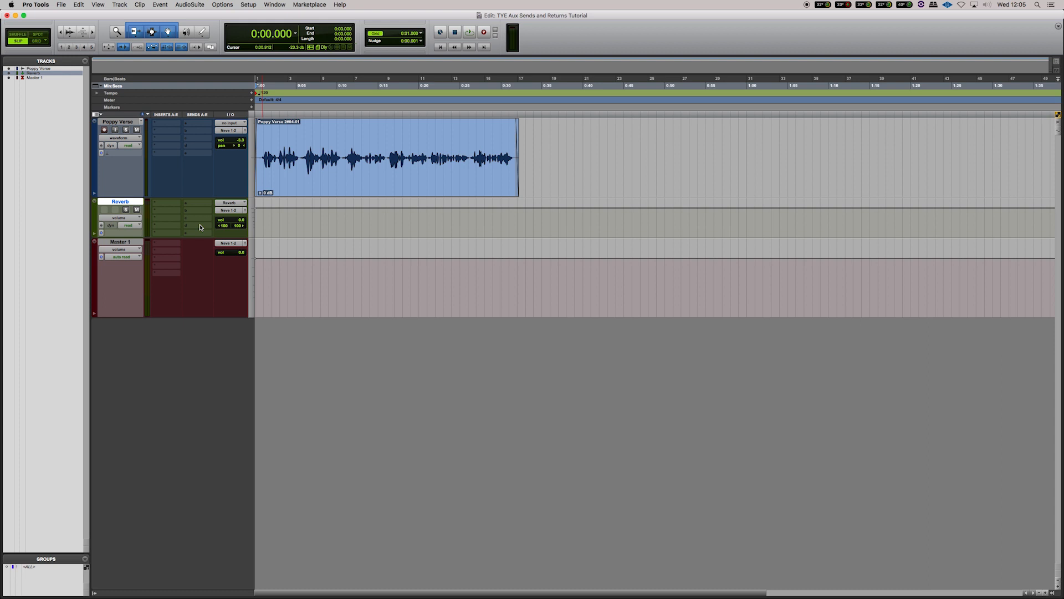
Step: Insert the stereo multichannel D-Verb plug-in in the first insert slot of the Reverb track
left_click(165, 204)
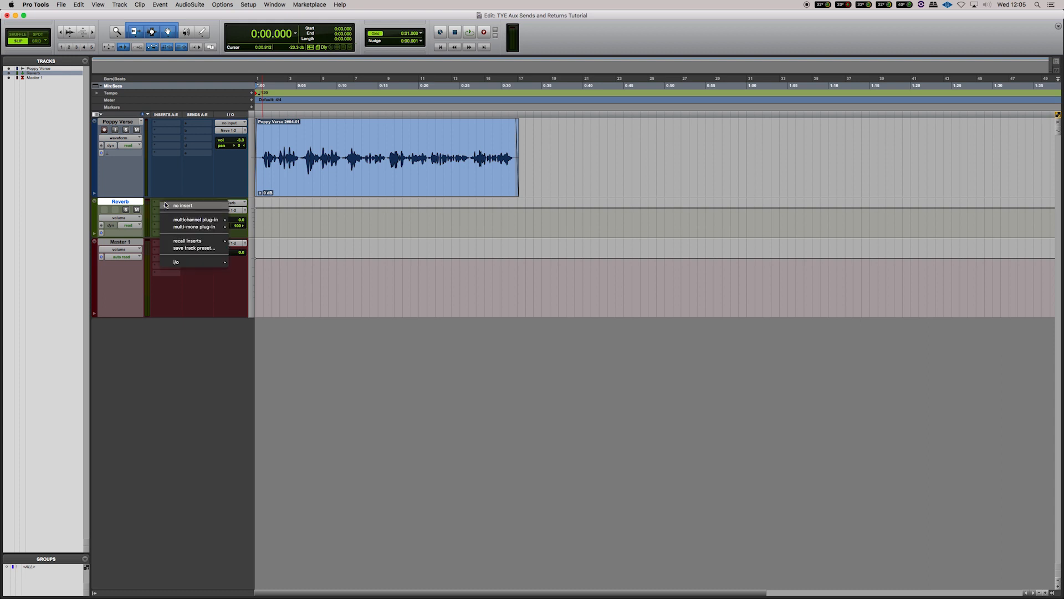
mouse_move(191, 218)
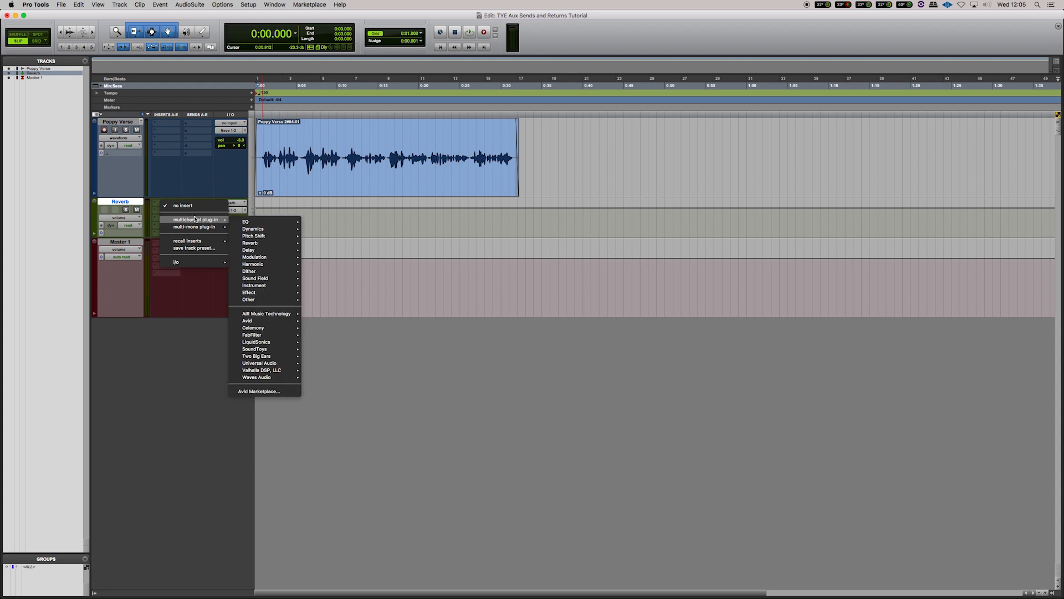
mouse_move(266, 245)
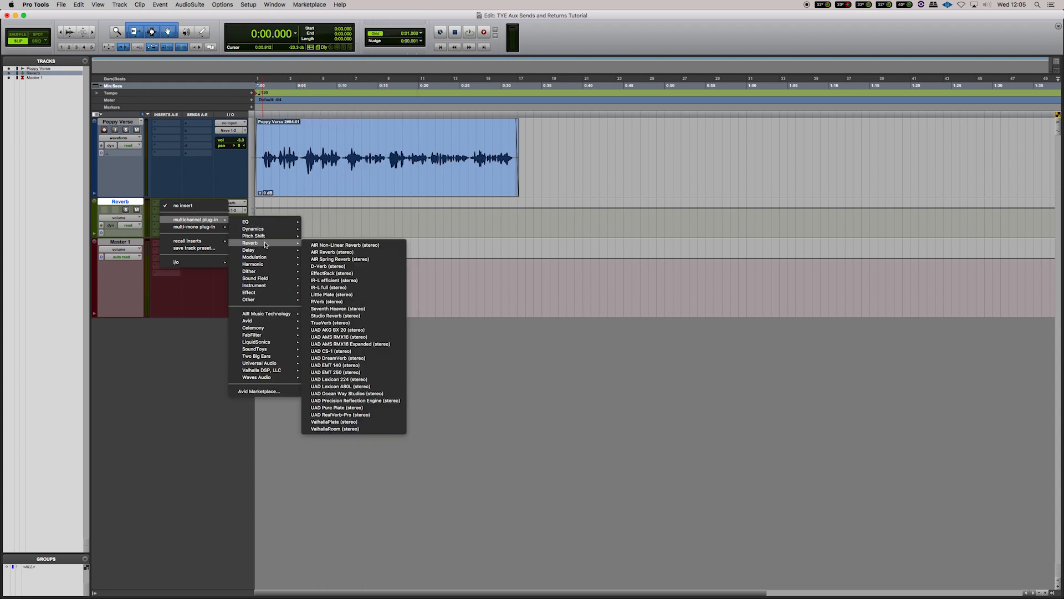
left_click(366, 268)
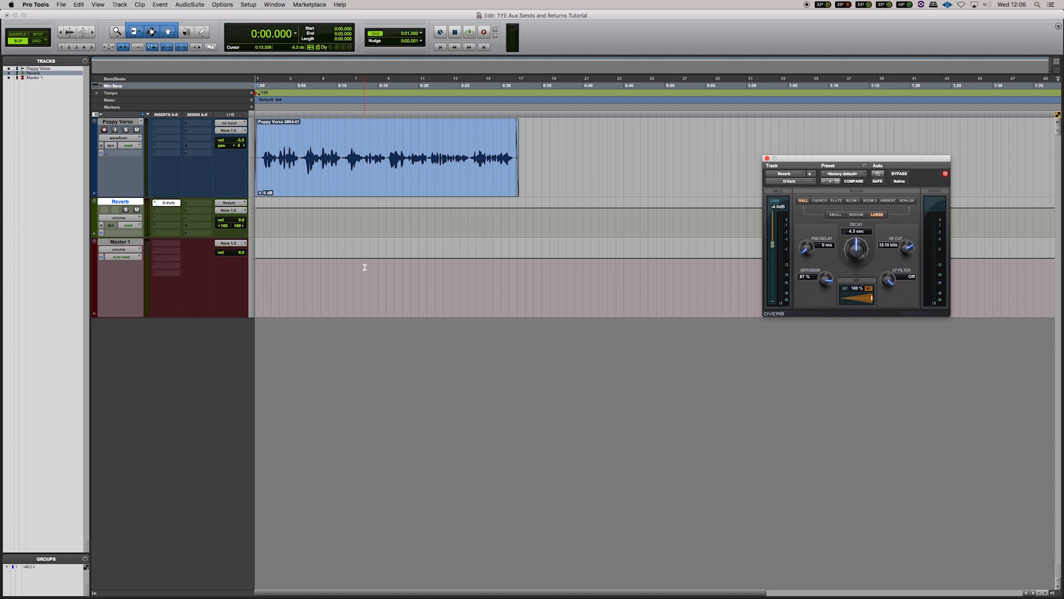
Step: Add a send on the Poppy Verse track's first send slot routed to the stereo Reverb bus
left_click(202, 125)
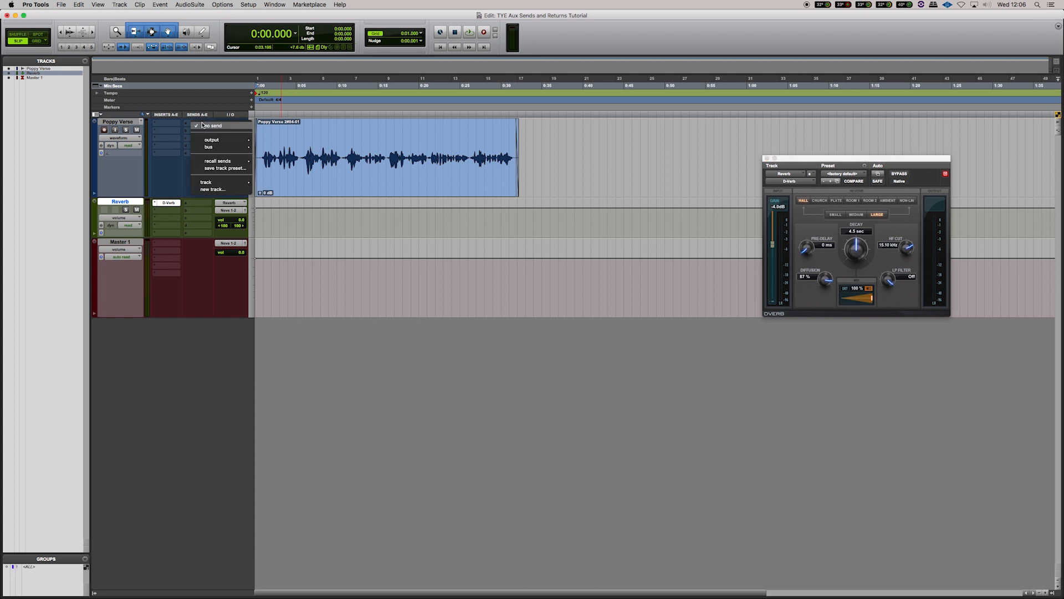
mouse_move(226, 149)
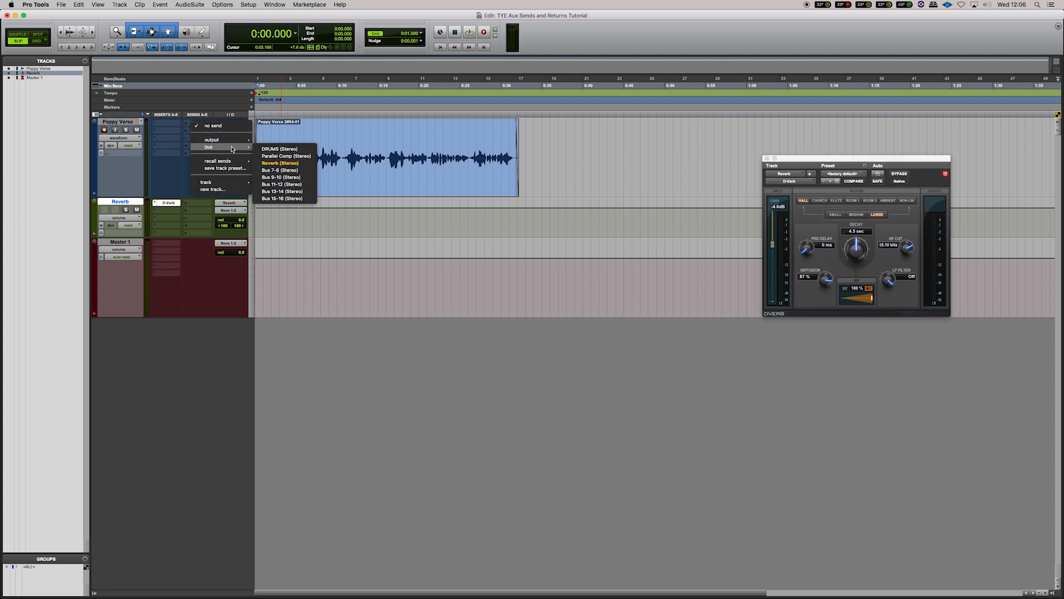
left_click(307, 164)
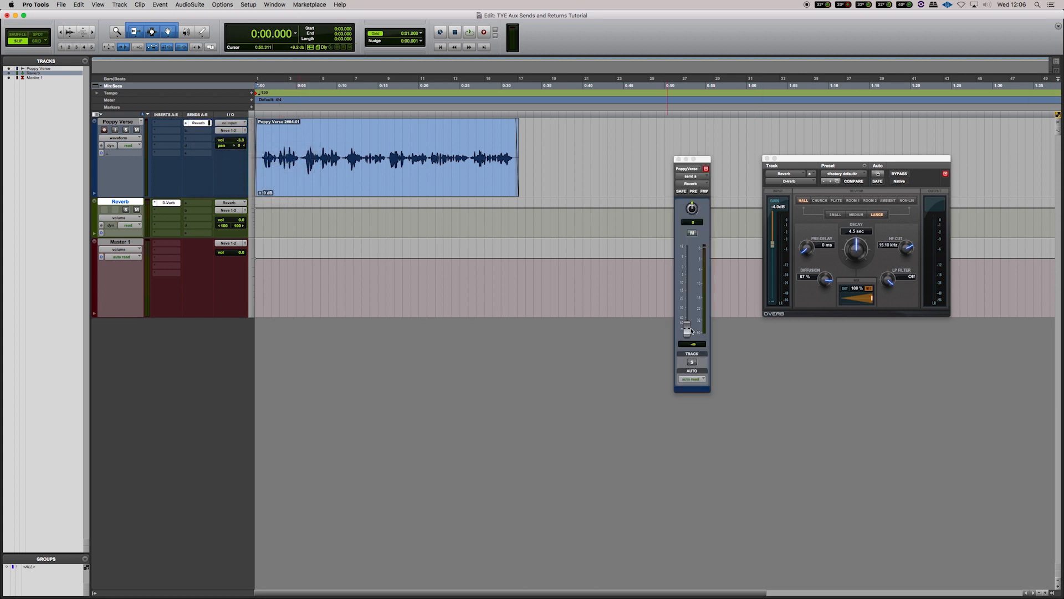
Step: Raise the Poppy Verse track's Reverb send level during playback, and close the D-Verb and send windows
key("space")
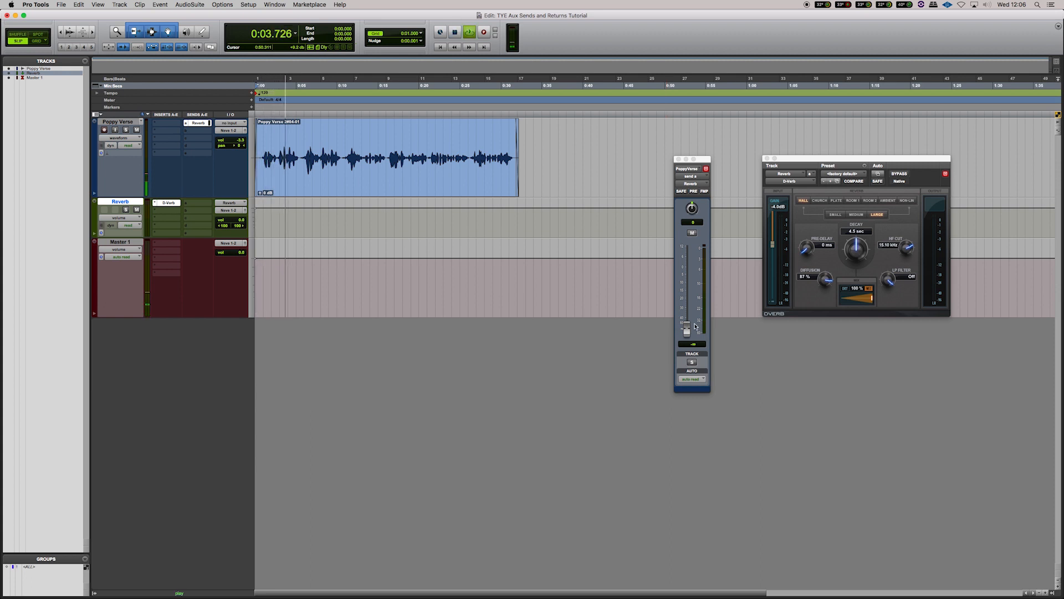
key("space")
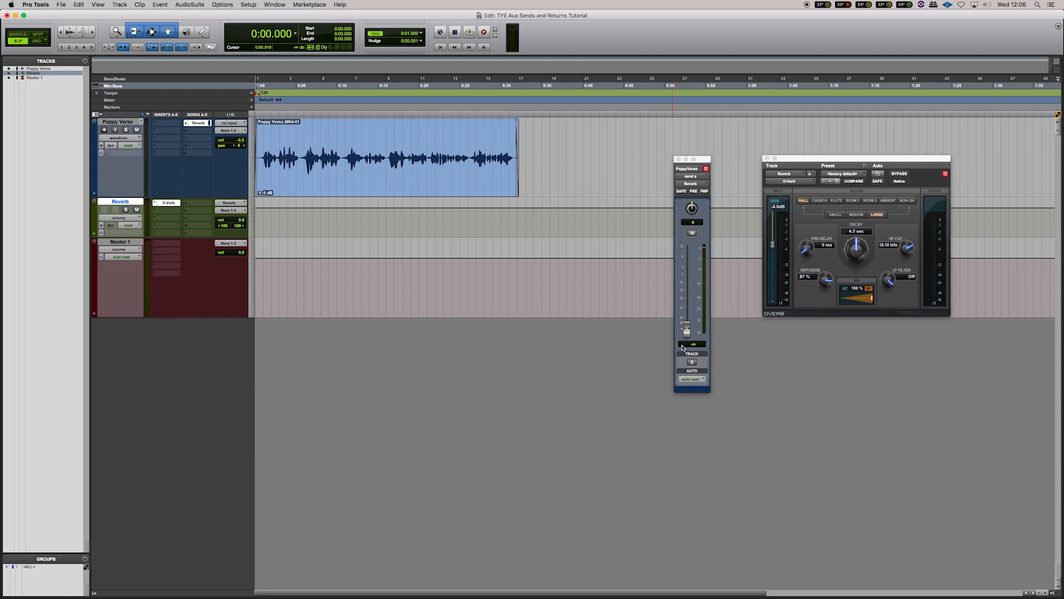
key("space")
left_click_drag(689, 332, 685, 295)
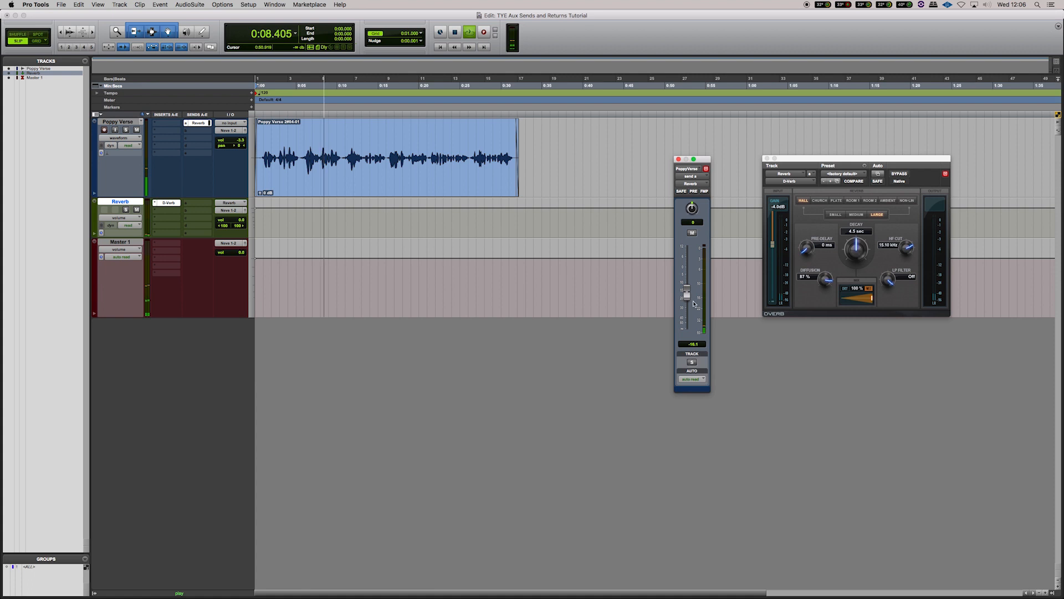
key("space")
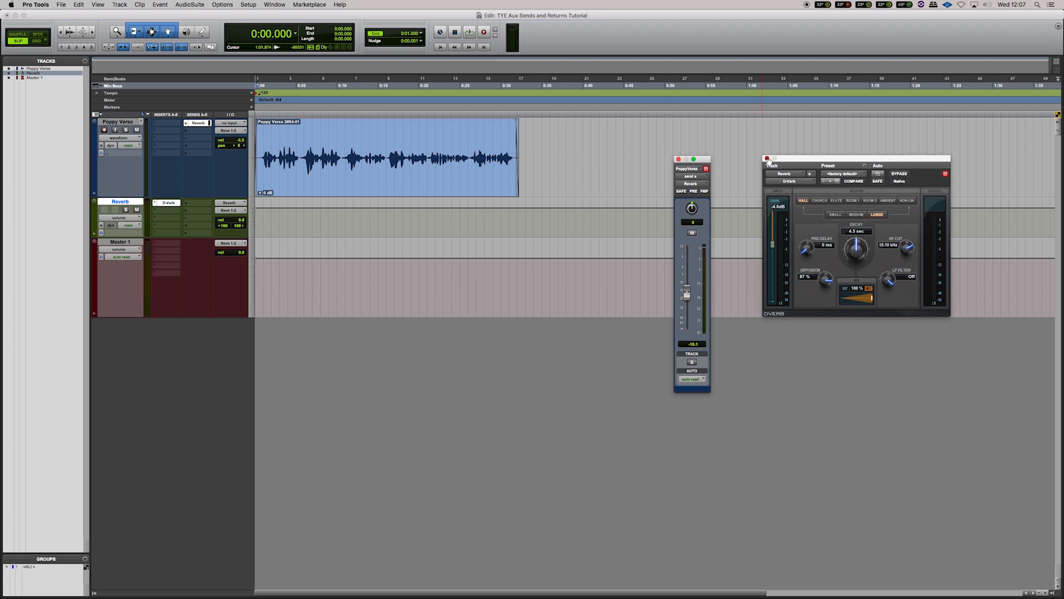
left_click(767, 159)
left_click(678, 159)
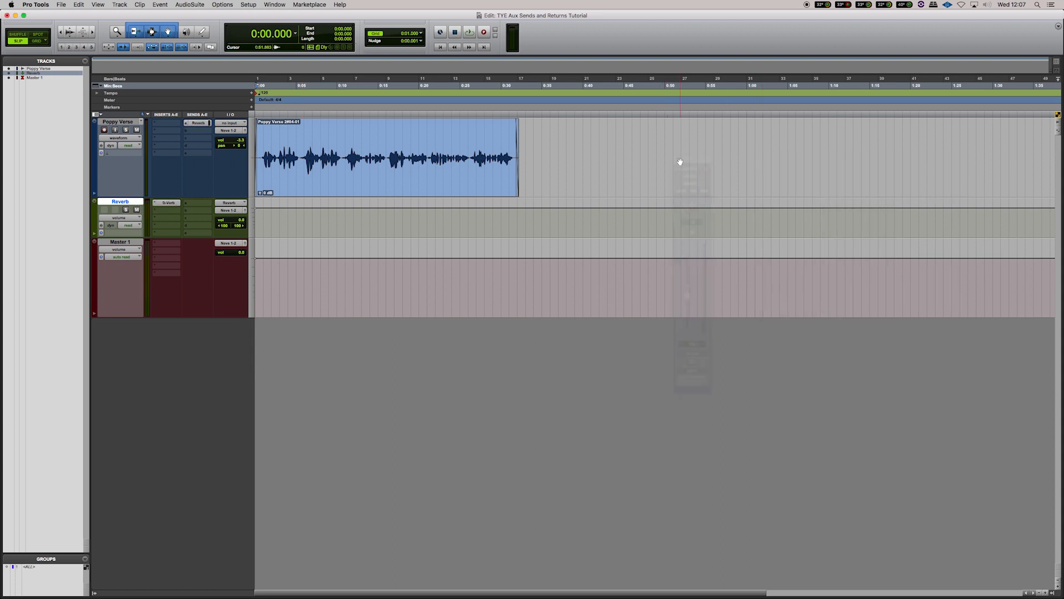
Step: Route the Poppy Verse track's second send to a new stereo Aux Input track named Delay
left_click(203, 134)
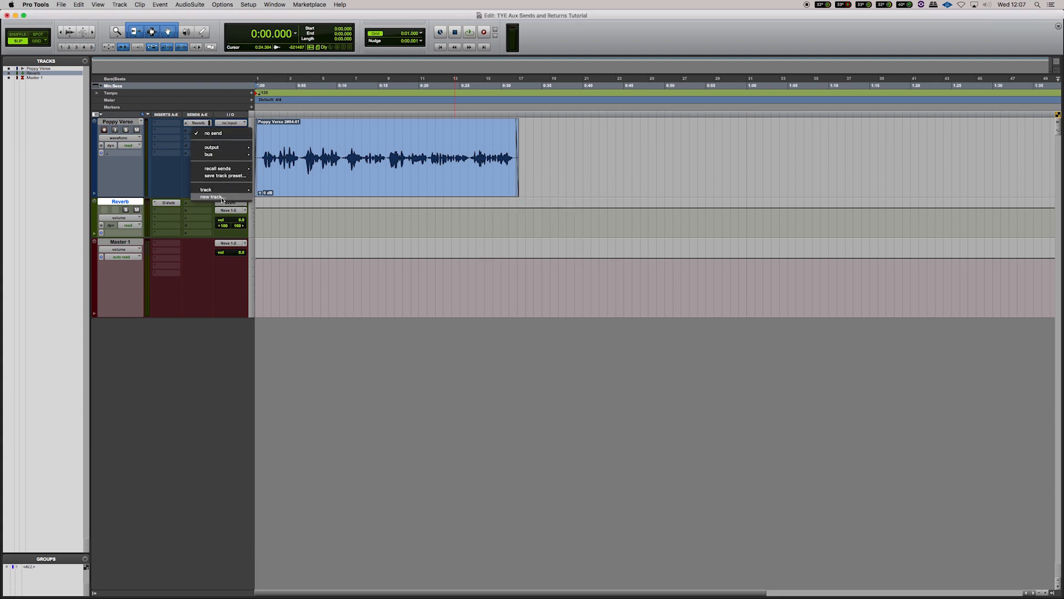
left_click(223, 197)
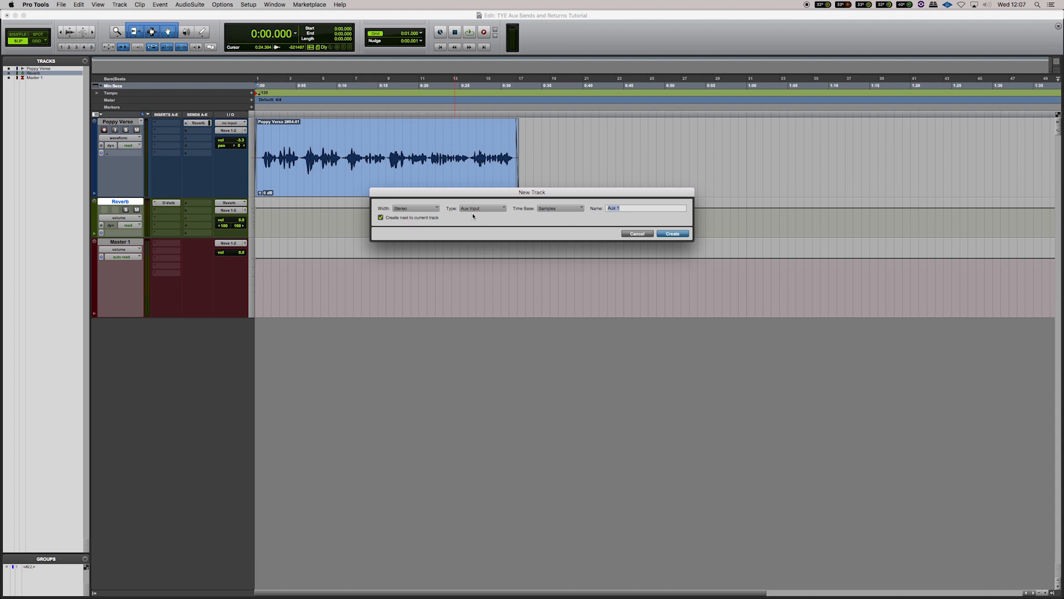
type("Delay")
key("Return")
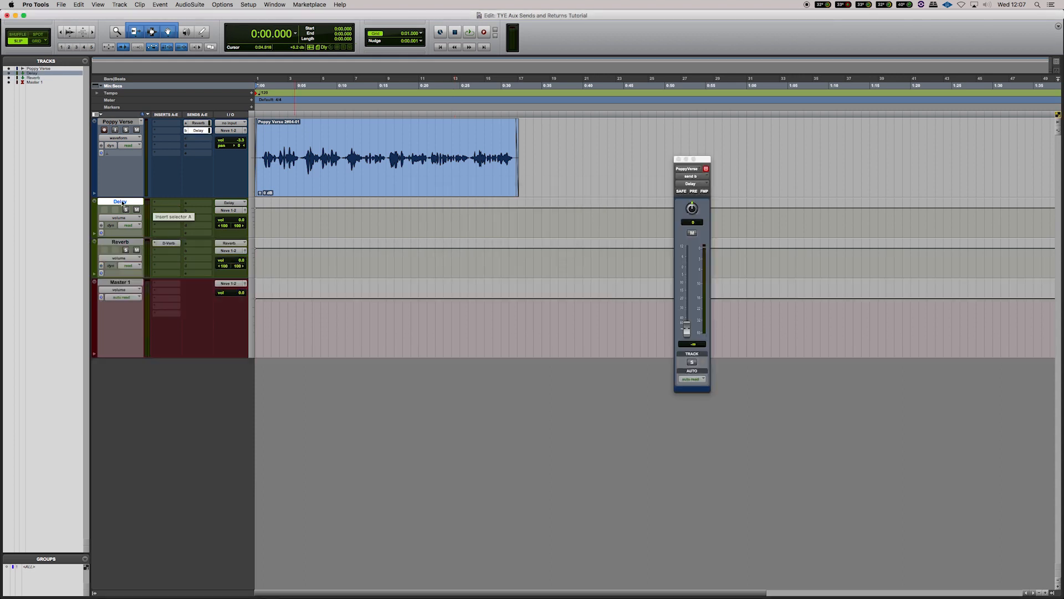
Step: Insert the stereo multichannel AIR Dynamic Delay plug-in in the first insert slot of the Delay track
left_click(232, 206)
left_click(176, 201)
left_click(168, 205)
mouse_move(199, 221)
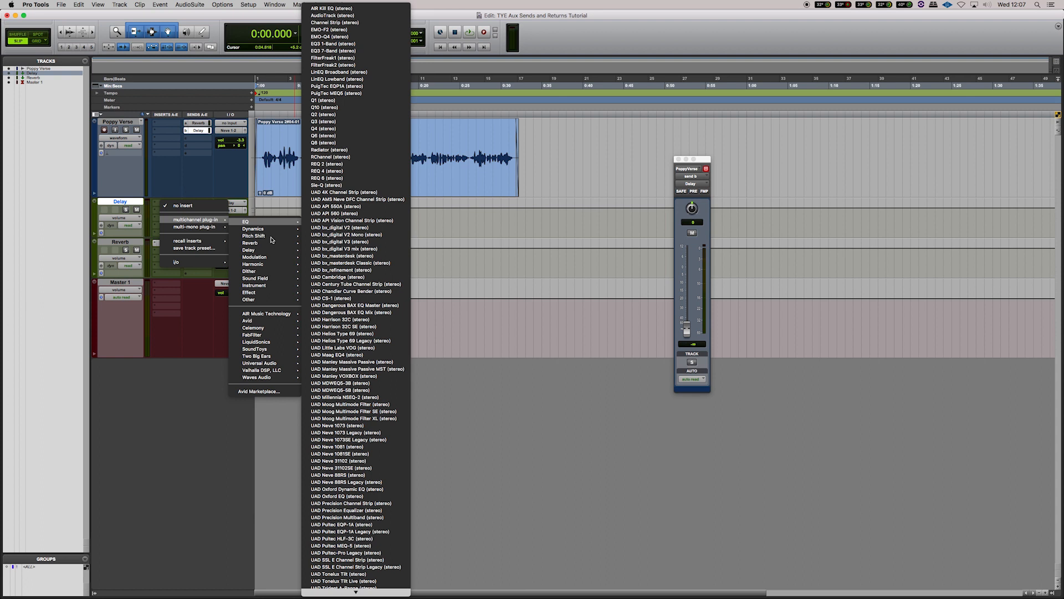
mouse_move(248, 250)
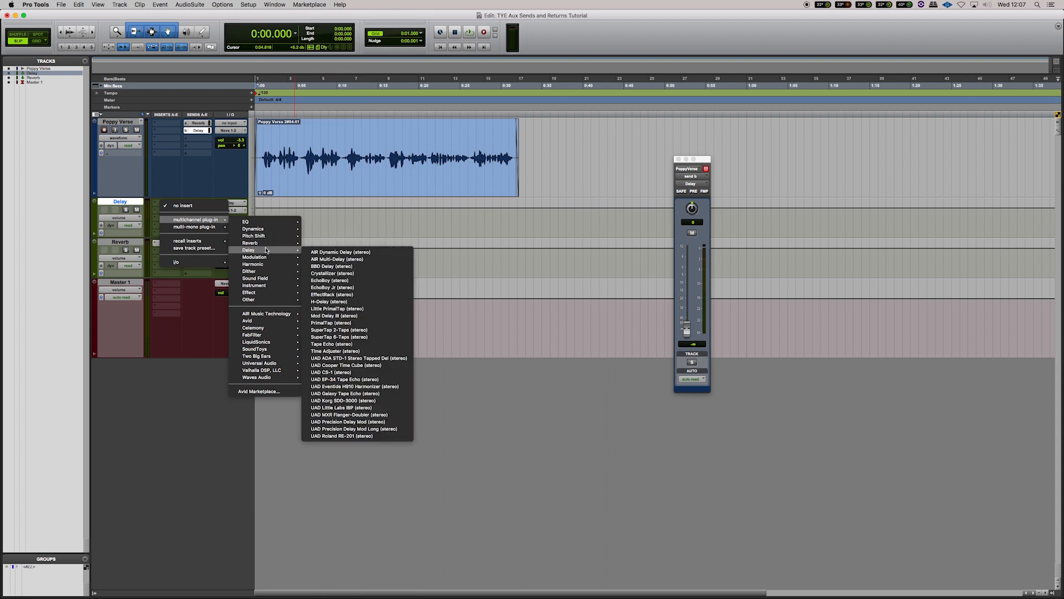
left_click(397, 253)
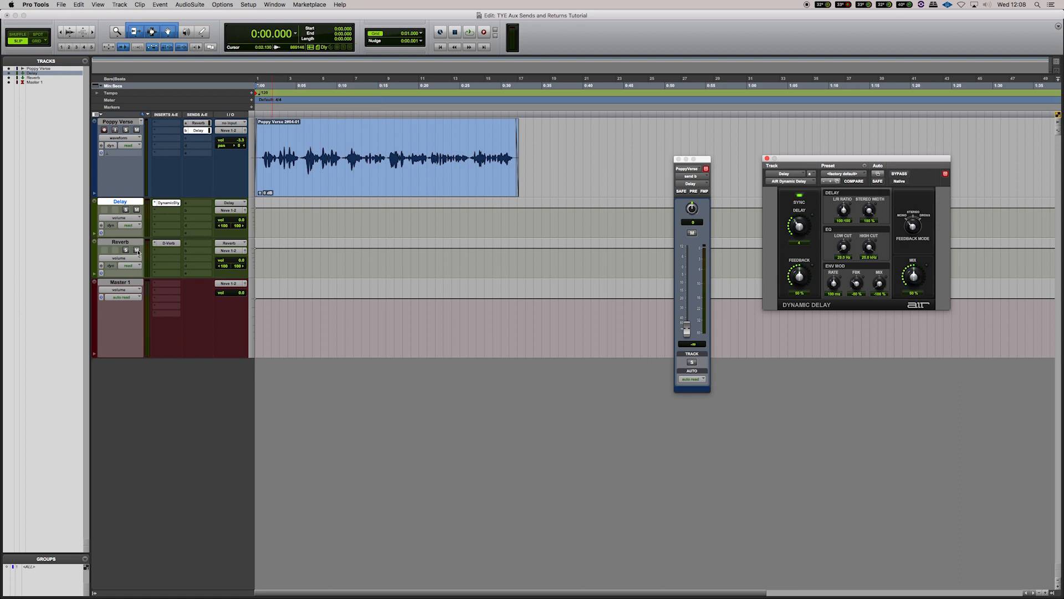
Step: Mute the Poppy Verse track's Reverb send and raise its Delay send level while listening to playback
left_click(201, 123)
key("space")
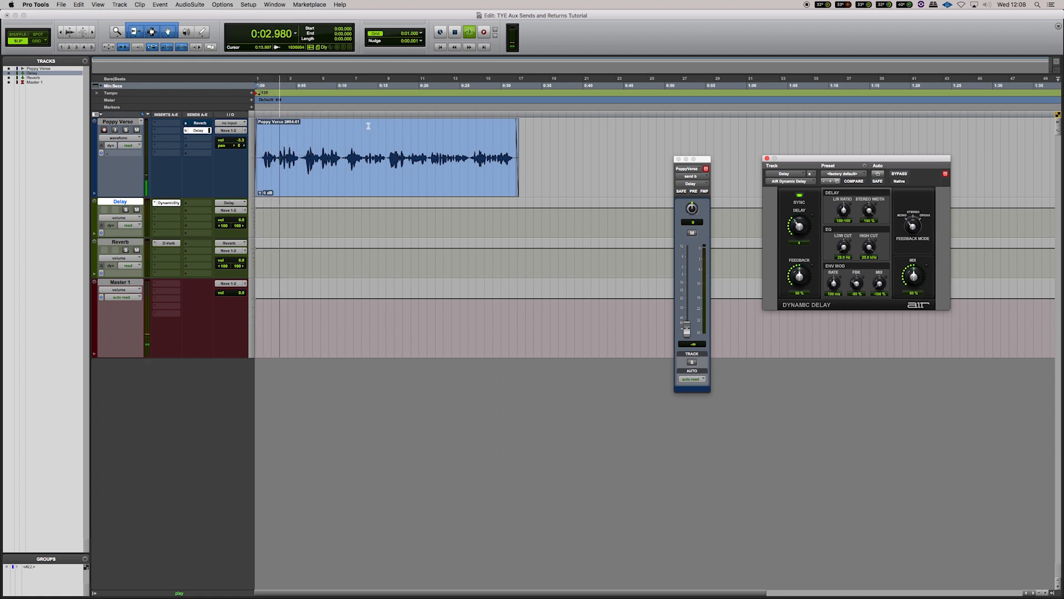
key("space")
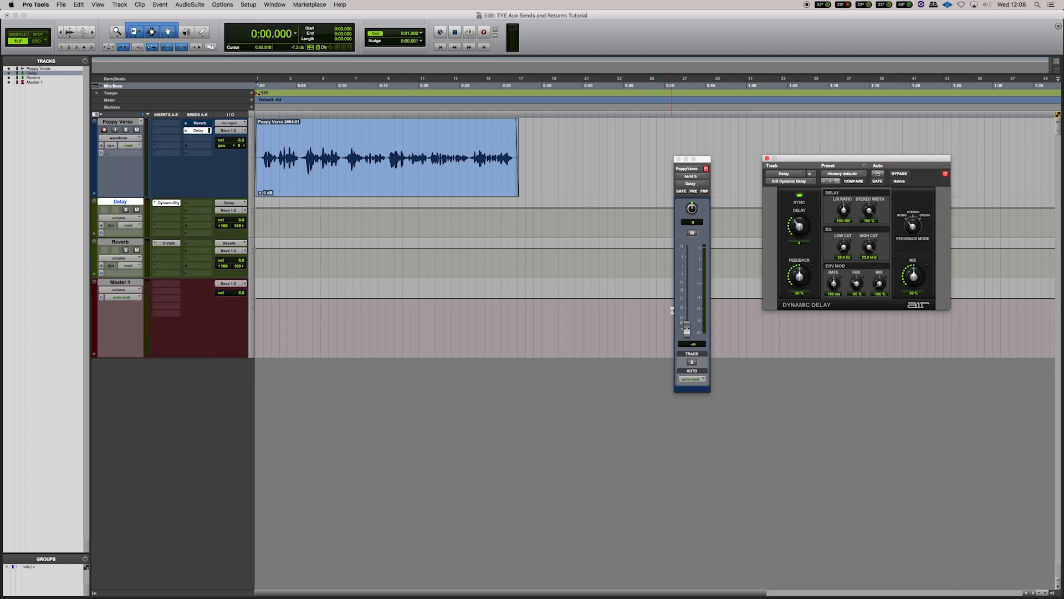
key("space")
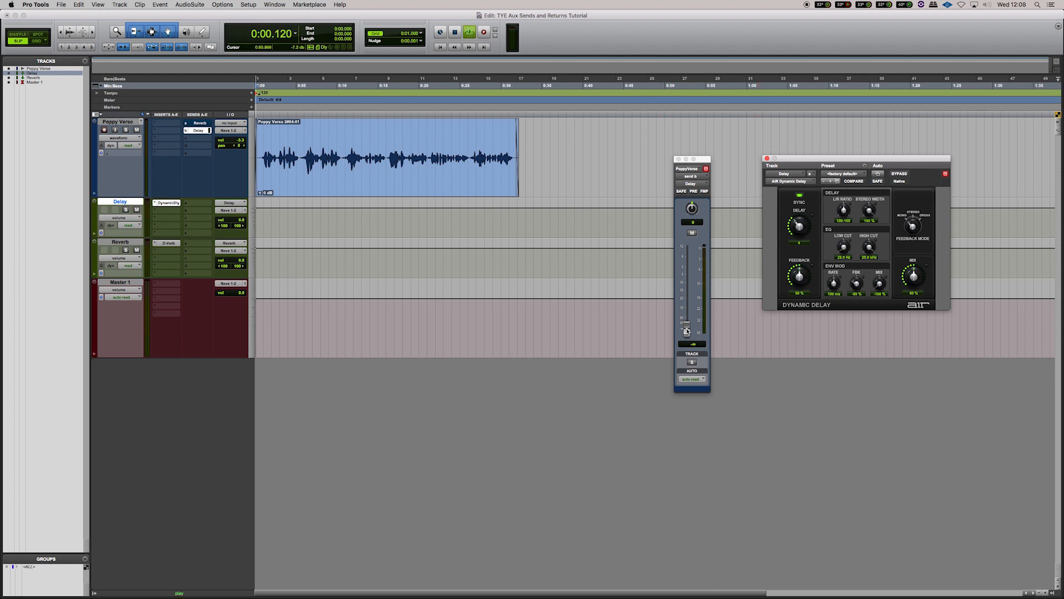
left_click_drag(686, 331, 689, 286)
key("space")
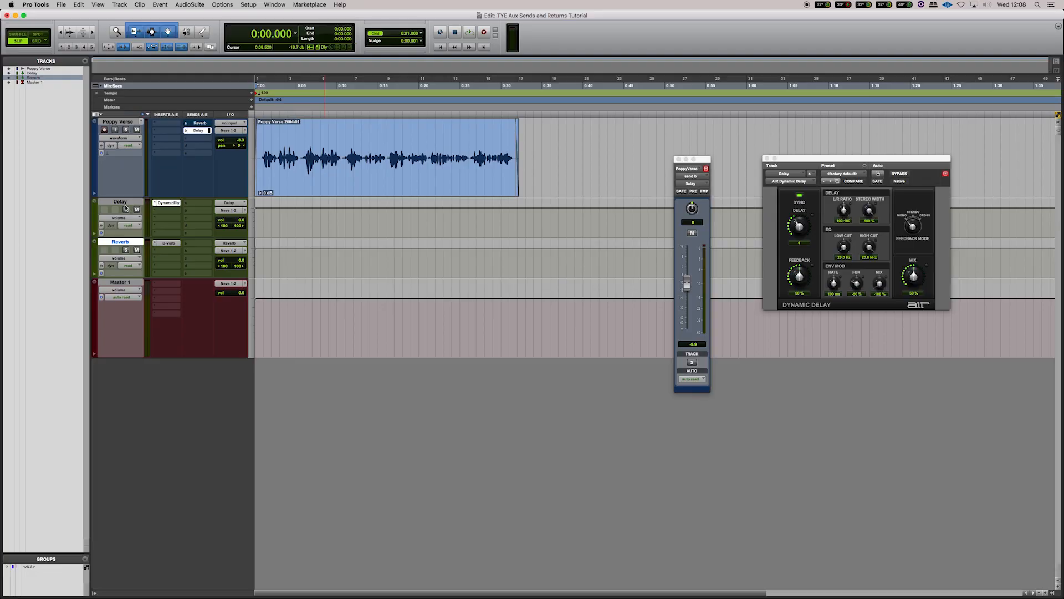
Step: Unmute the Poppy Verse track's Reverb send and lower the Reverb track's volume to about -5 dB
left_click(120, 202)
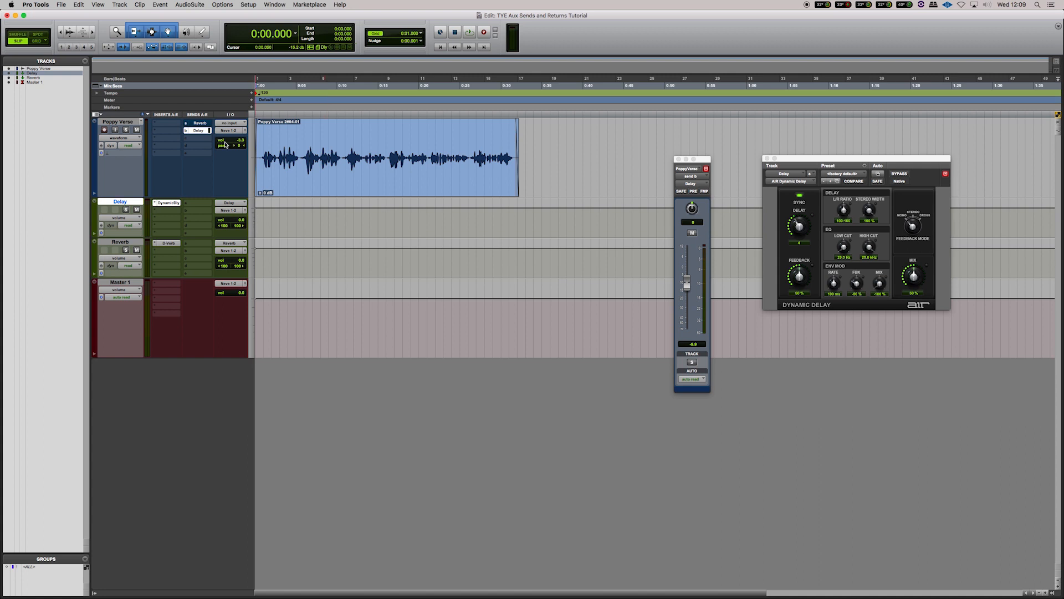
left_click(201, 122, "super")
left_click_drag(243, 262, 239, 263)
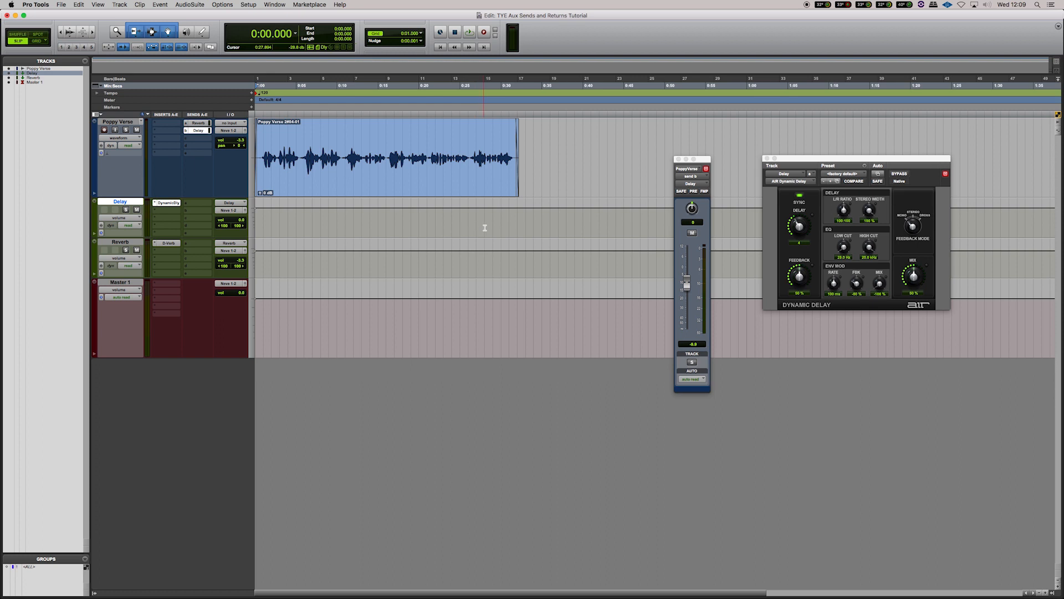